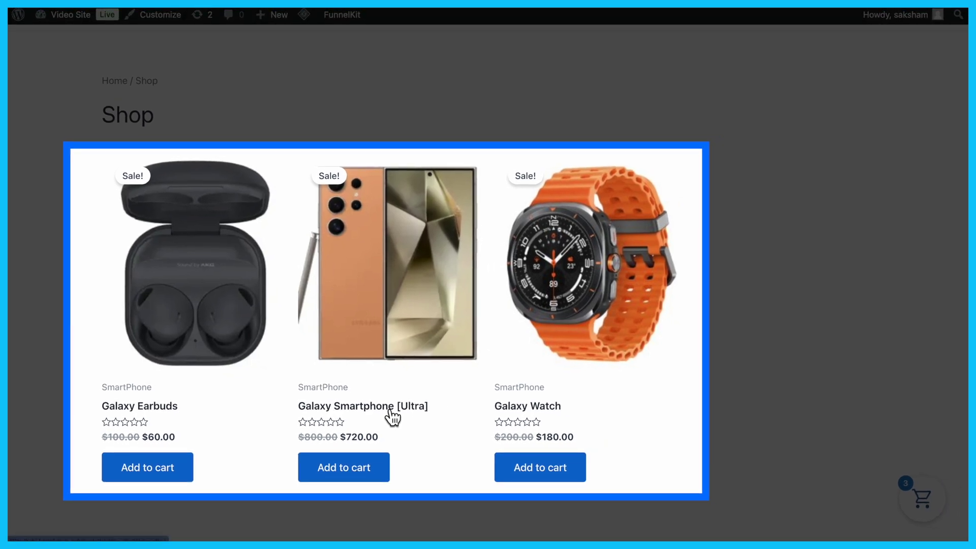
Add one Galaxy Smartphone [Ultra] to the cart from its product page
{"action": "left_click", "coordinate": [391, 411]}
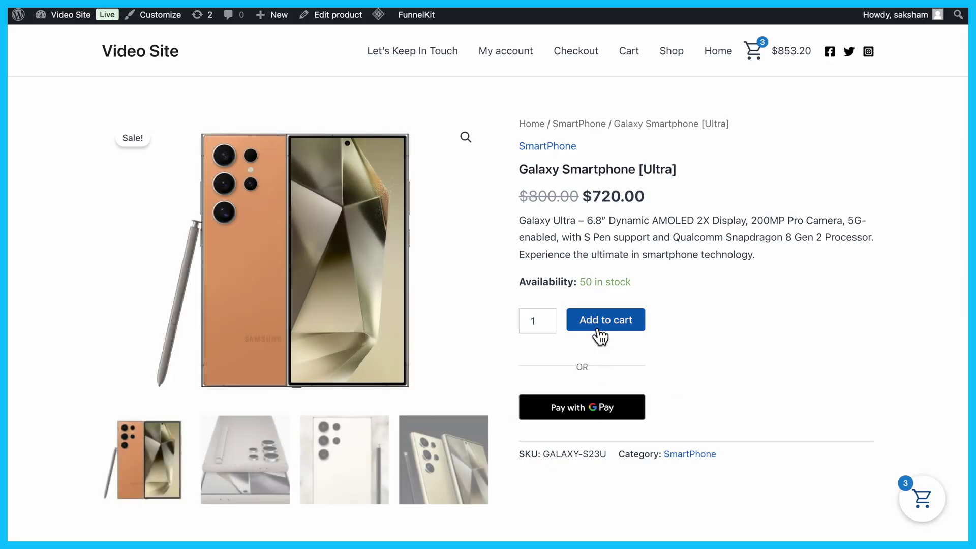
{"action": "left_click", "coordinate": [598, 324]}
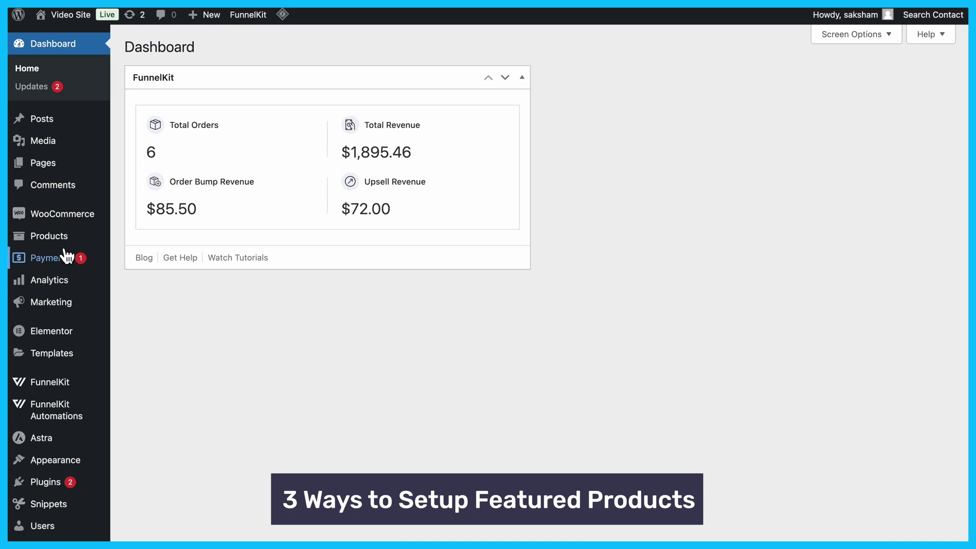
Make Galaxy Earbuds a featured product through Catalog visibility and update it
{"action": "mouse_move", "coordinate": [61, 243]}
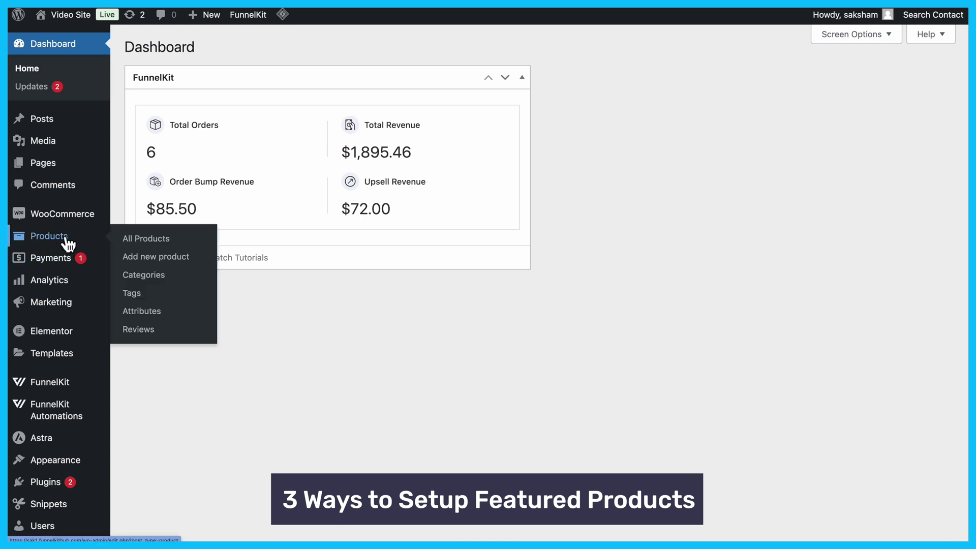
{"action": "left_click", "coordinate": [69, 244]}
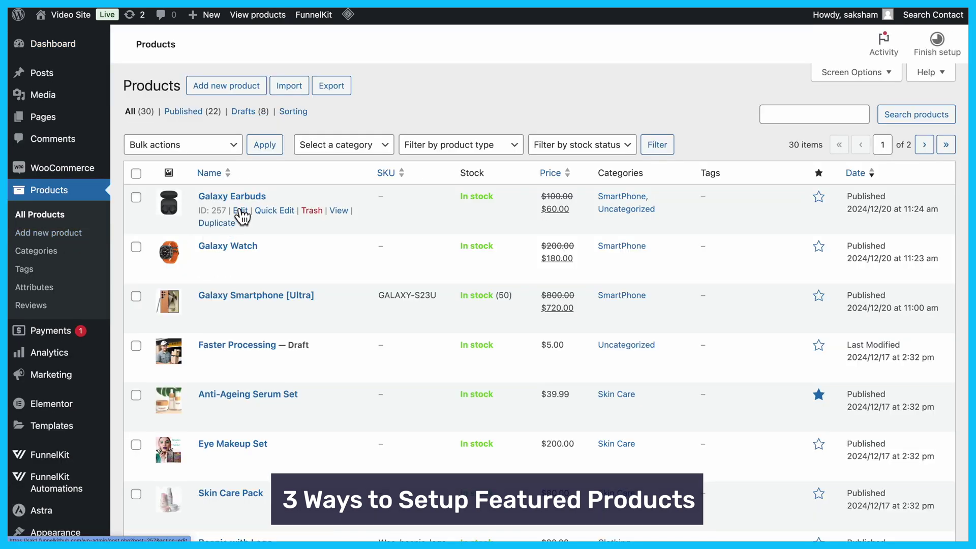
{"action": "left_click", "coordinate": [241, 211]}
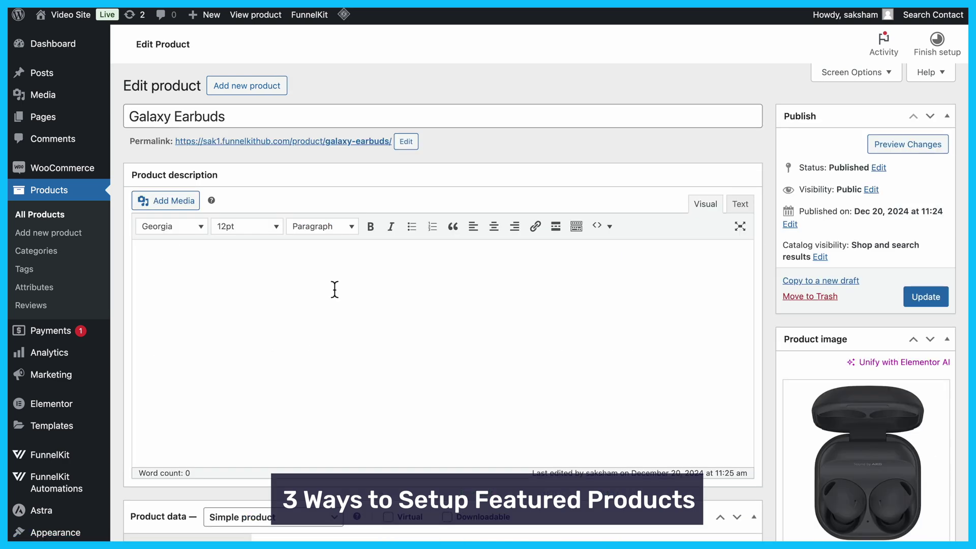
{"action": "left_click", "coordinate": [819, 257]}
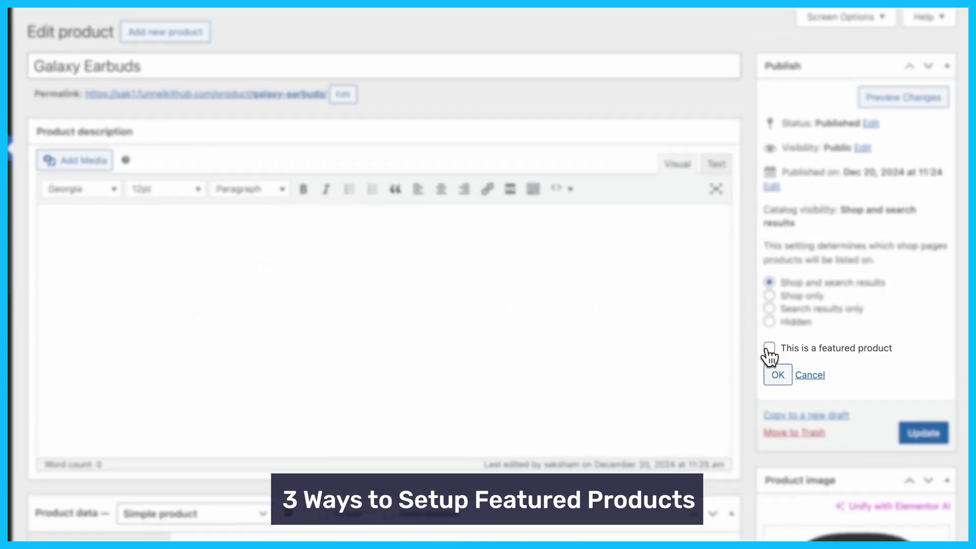
{"action": "left_click", "coordinate": [788, 368]}
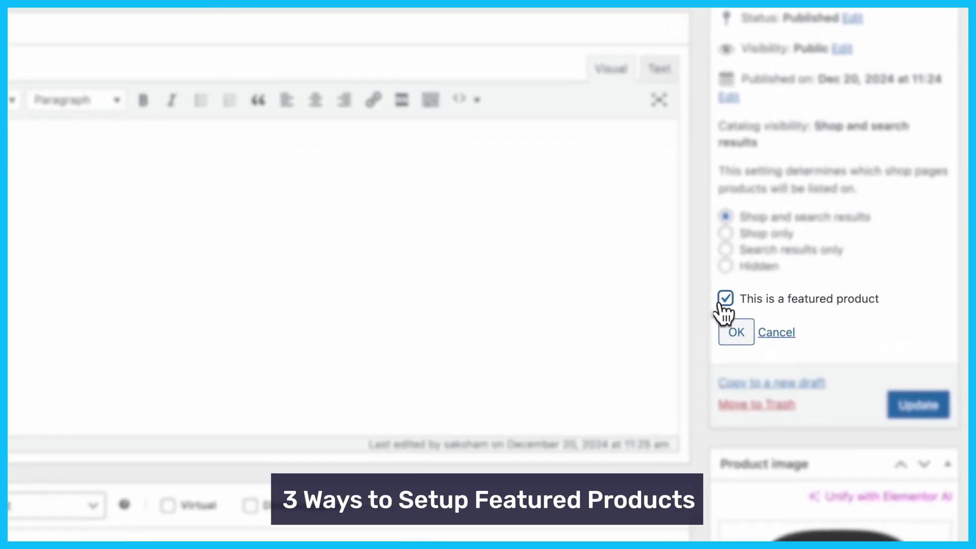
{"action": "left_click", "coordinate": [735, 332]}
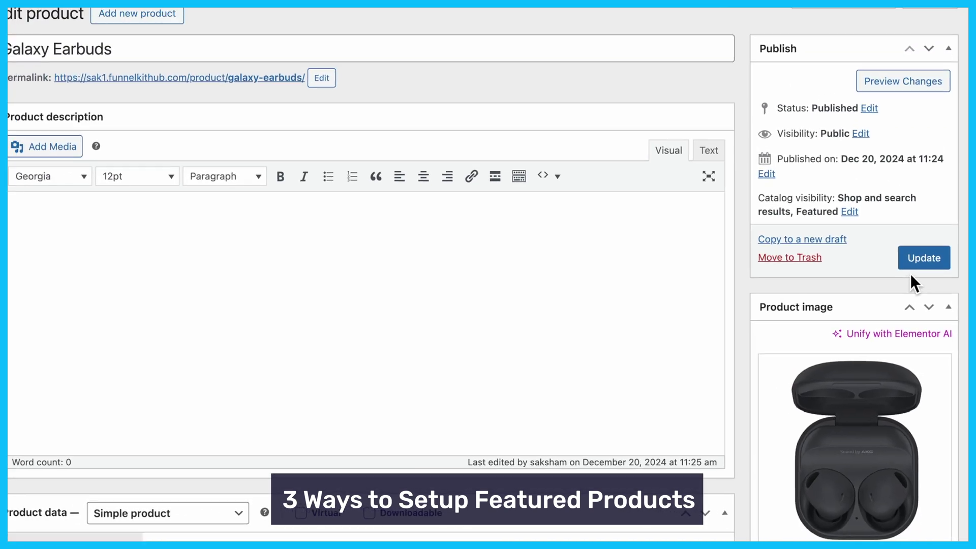
{"action": "left_click", "coordinate": [918, 405]}
{"action": "left_click", "coordinate": [23, 177]}
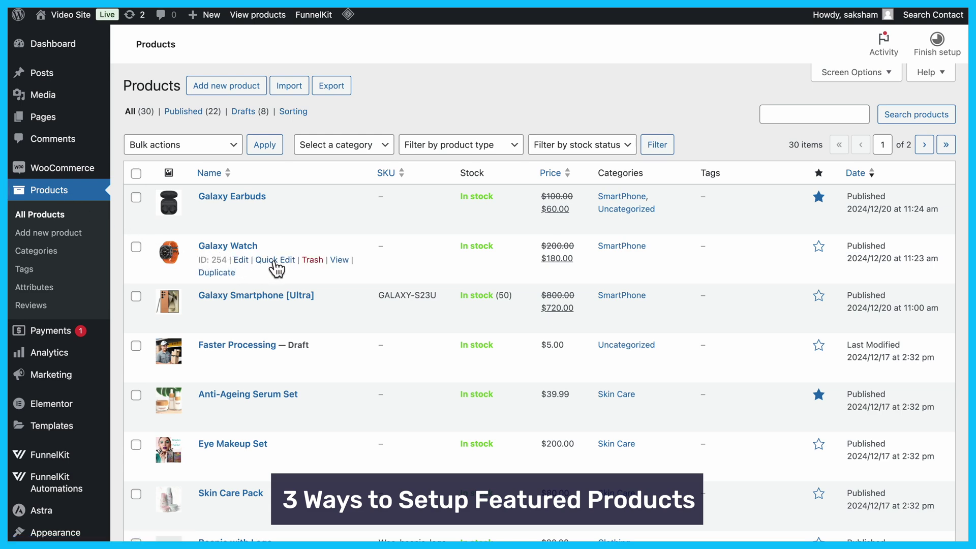
Feature Galaxy Watch via Quick Edit and star Galaxy Smartphone [Ultra] in the list
{"action": "left_click", "coordinate": [273, 258]}
{"action": "scroll", "coordinate": [274, 258], "scroll_direction": "down", "scroll_amount": 2}
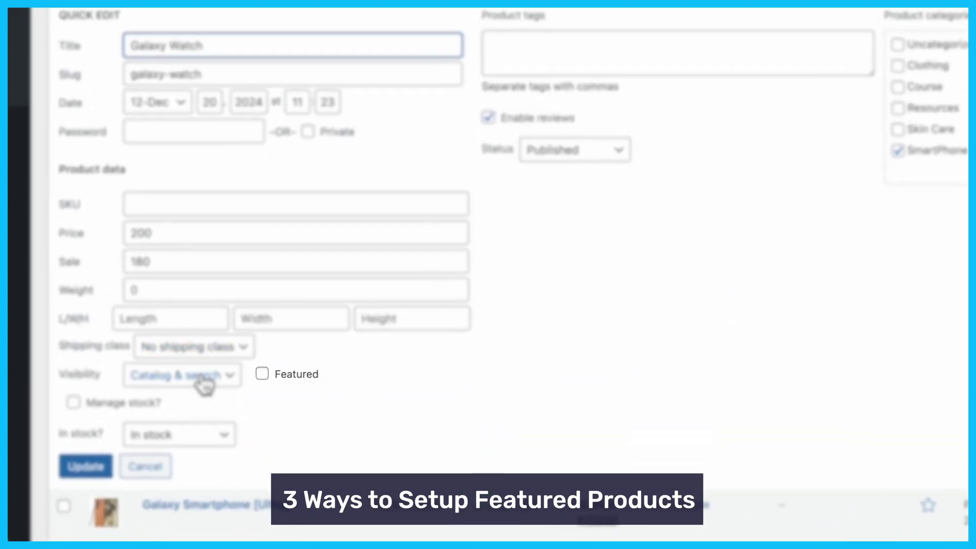
{"action": "left_click", "coordinate": [249, 360]}
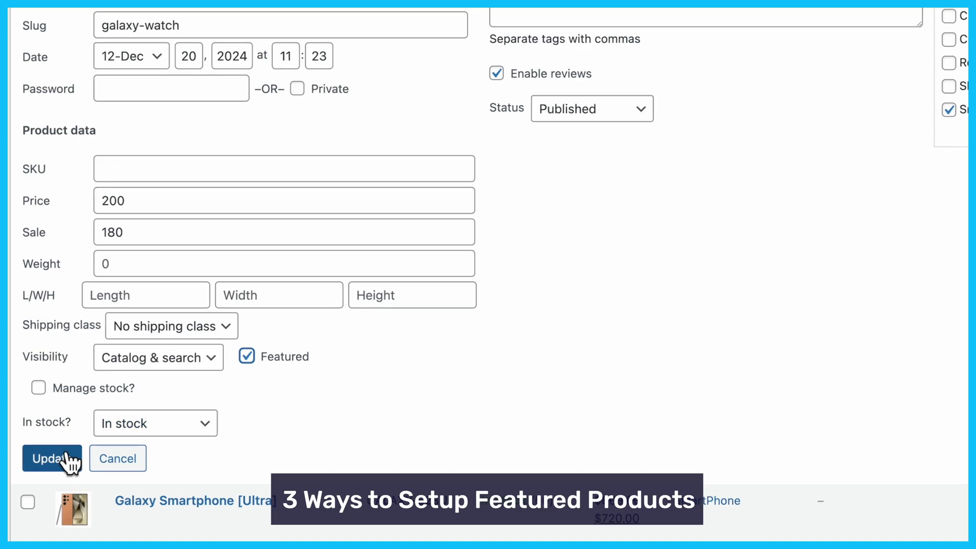
{"action": "left_click", "coordinate": [65, 460]}
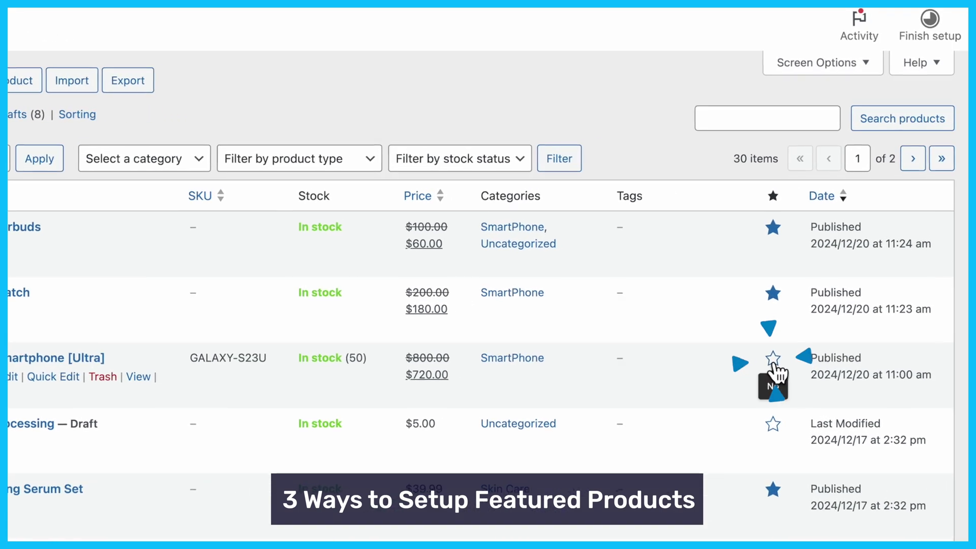
{"action": "left_click", "coordinate": [772, 361]}
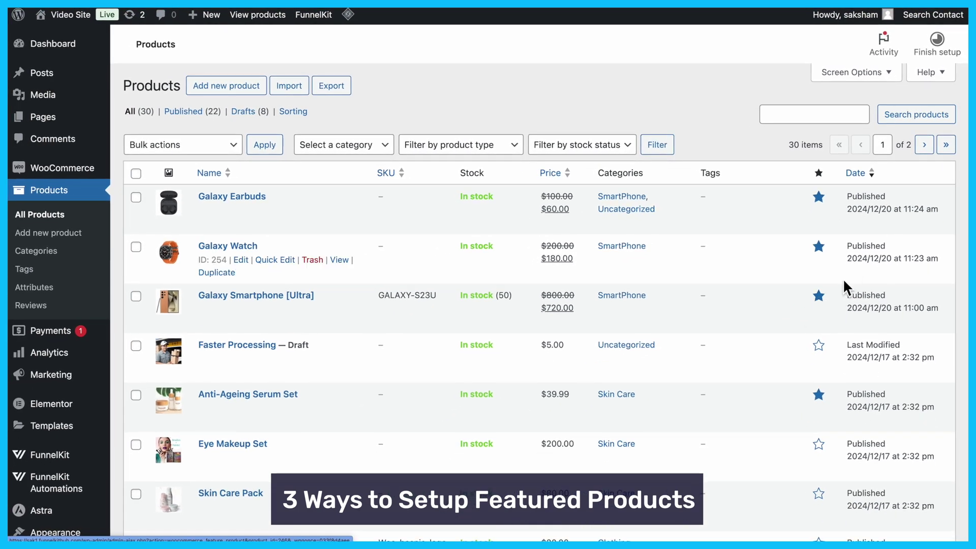
Show the Featured column in the products list via Screen Options
{"action": "left_click", "coordinate": [872, 72]}
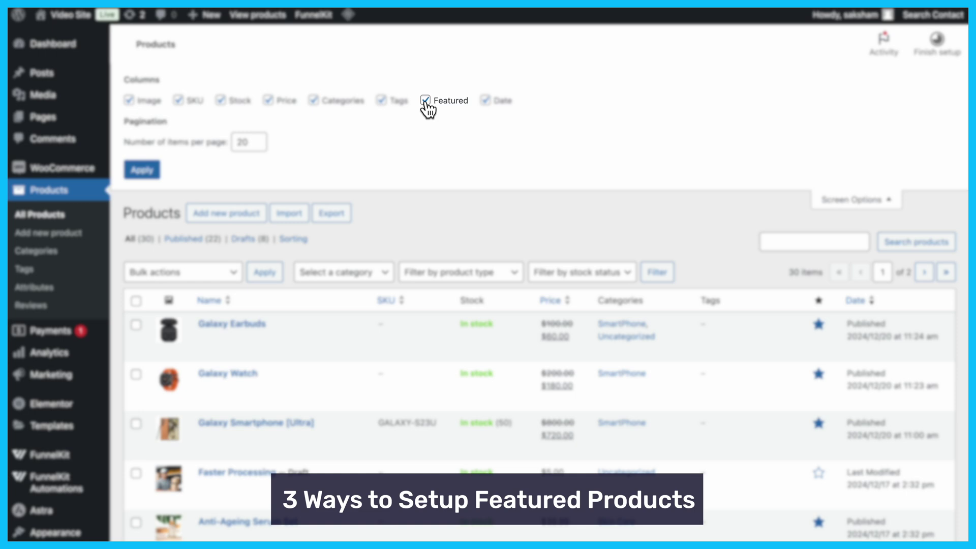
{"action": "left_click", "coordinate": [146, 170]}
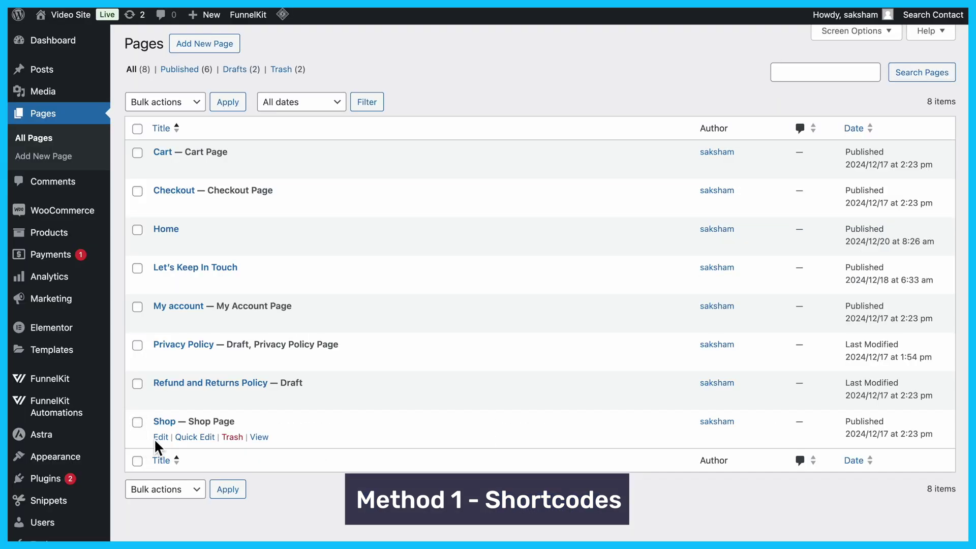
Add a Shortcode block to the Shop page containing the featured products shortcode
{"action": "left_click", "coordinate": [160, 437]}
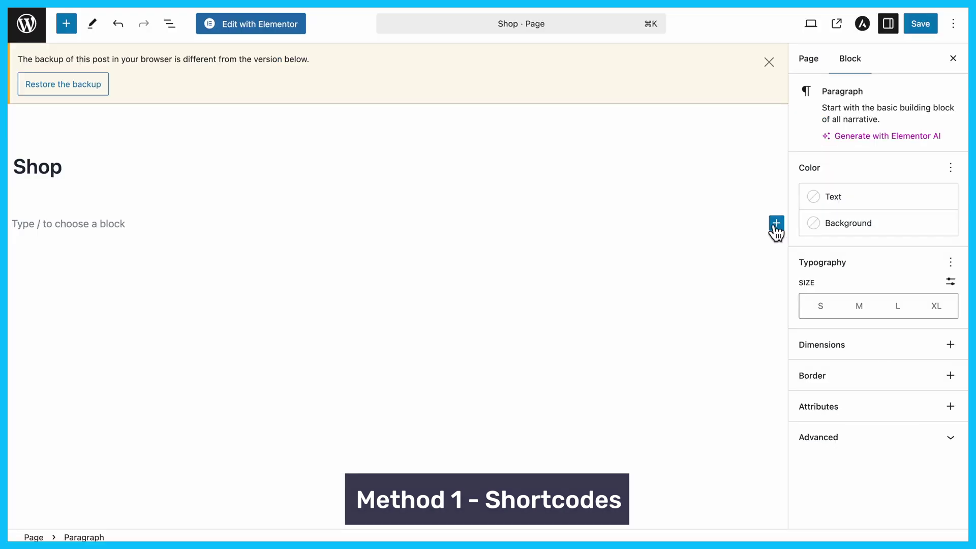
{"action": "left_click", "coordinate": [776, 222]}
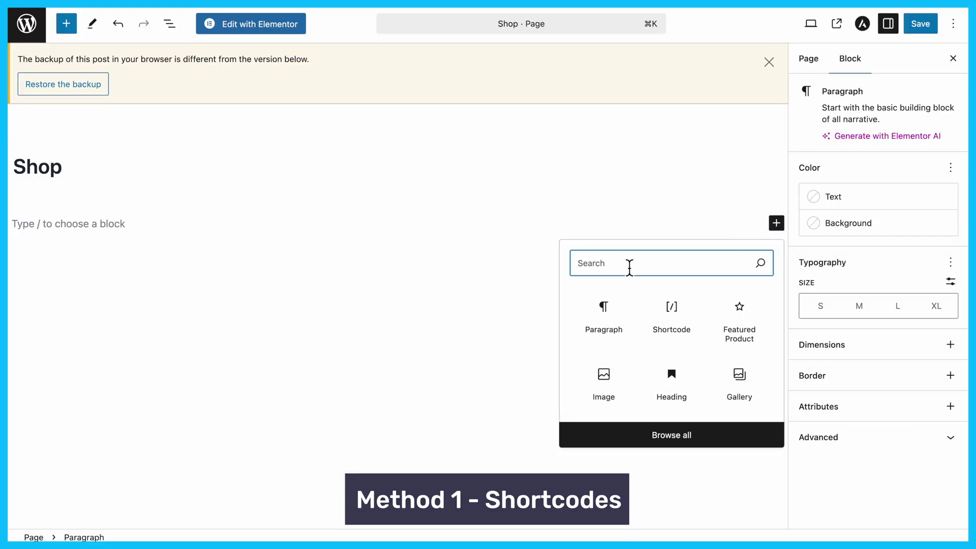
{"action": "type", "text": "sho"}
{"action": "left_click", "coordinate": [606, 308]}
{"action": "type", "text": "[products limit=\"4\" columns=\"2\" visibility=\"featured\" ]"}
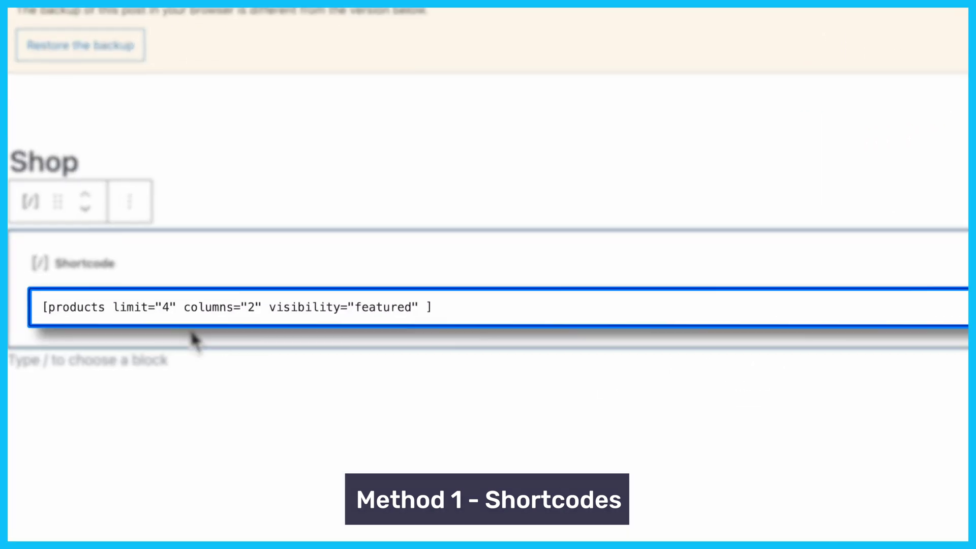
Change the shortcode to limit="8" and columns="4", then save the Shop page
{"action": "left_click", "coordinate": [169, 307]}
{"action": "key", "text": "BackSpace"}
{"action": "type", "text": "8"}
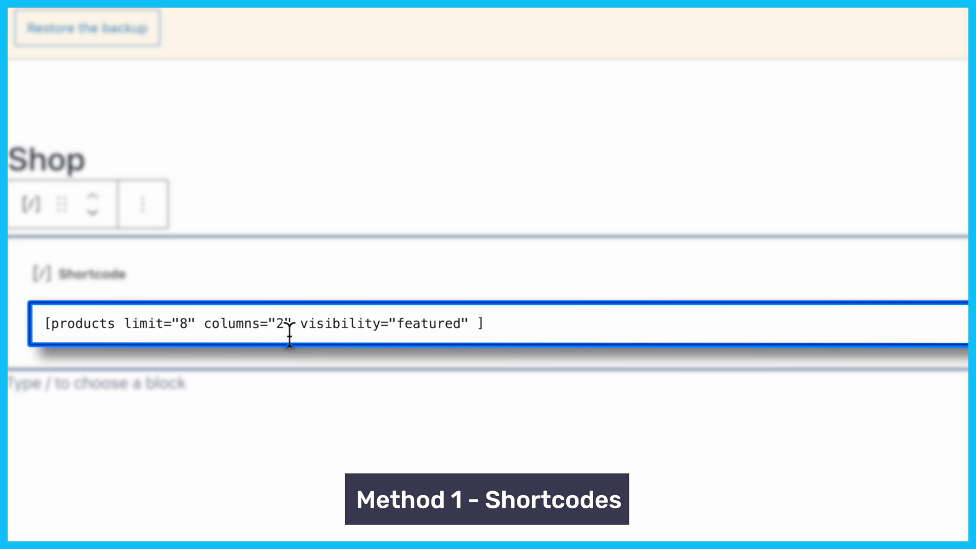
{"action": "left_click", "coordinate": [248, 307]}
{"action": "double_click", "coordinate": [280, 324]}
{"action": "type", "text": "4"}
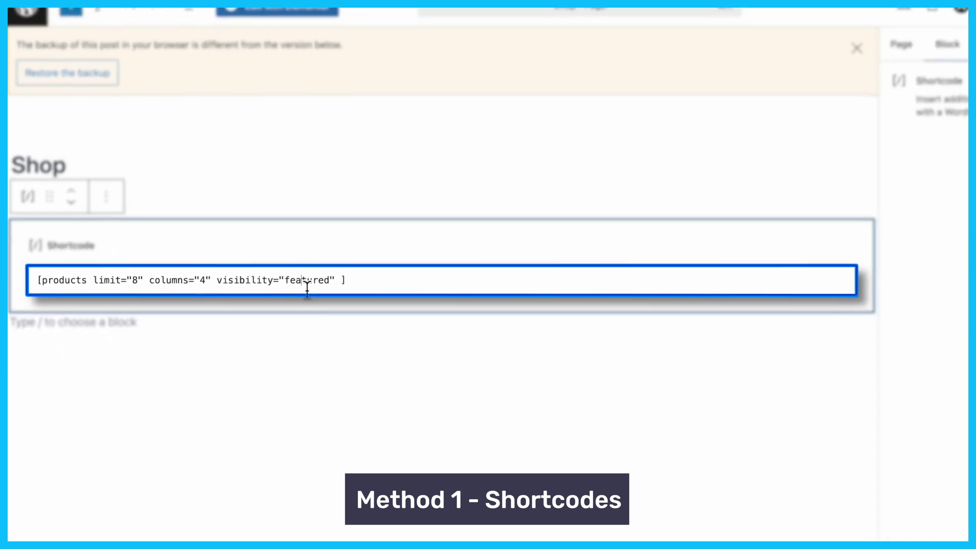
{"action": "double_click", "coordinate": [430, 324]}
{"action": "left_click", "coordinate": [934, 28]}
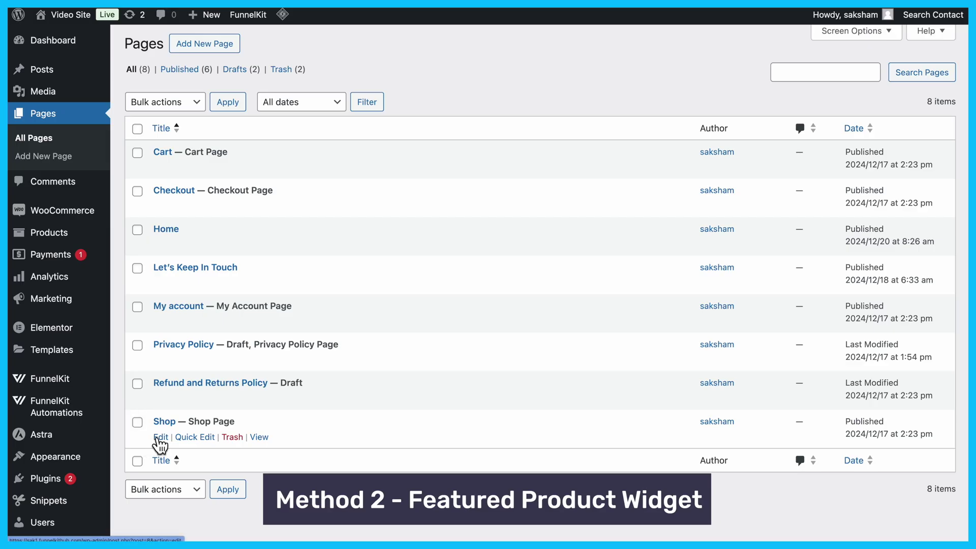
Add a Featured Product block presenting Galaxy Earbuds to the Shop page
{"action": "left_click", "coordinate": [160, 438]}
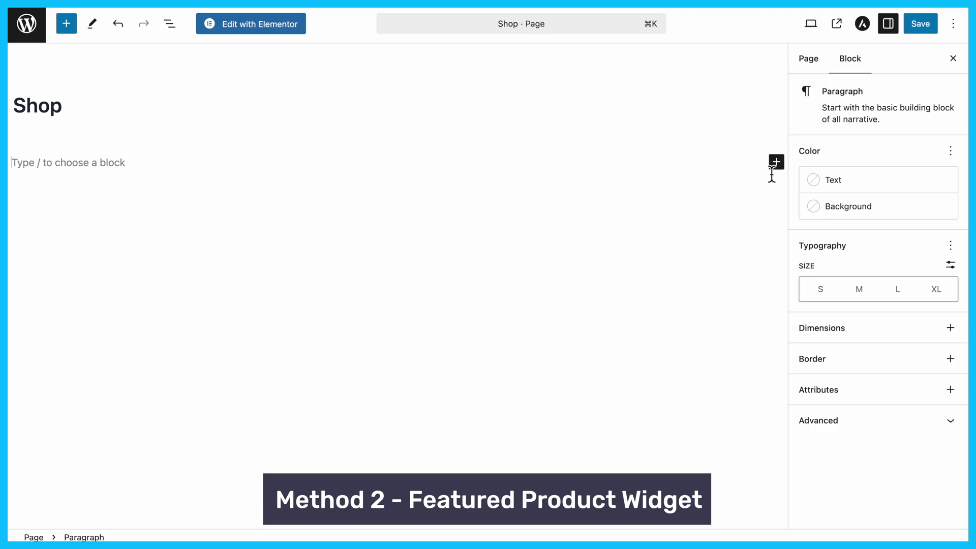
{"action": "left_click", "coordinate": [776, 162]}
{"action": "type", "text": "Fea"}
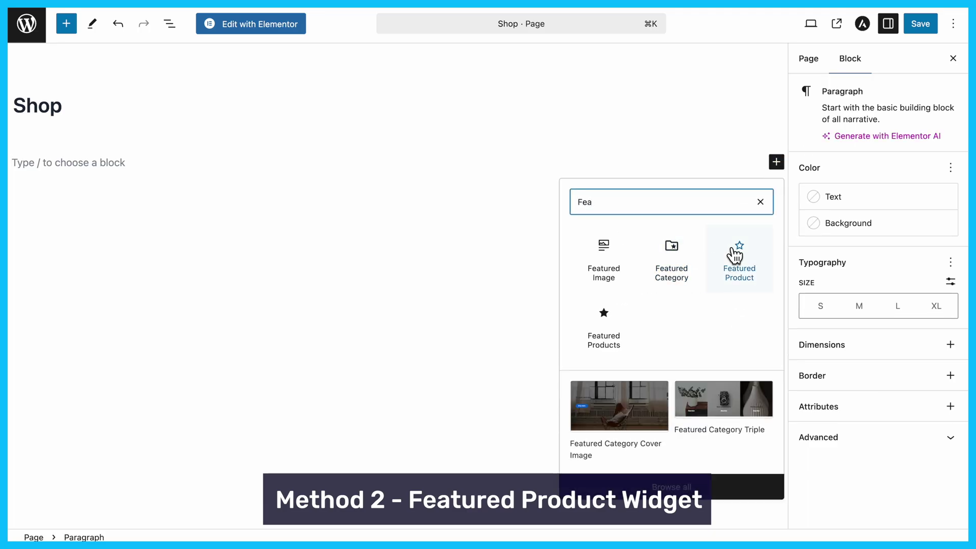
{"action": "left_click", "coordinate": [735, 255]}
{"action": "left_click", "coordinate": [135, 264]}
{"action": "type", "text": "gala"}
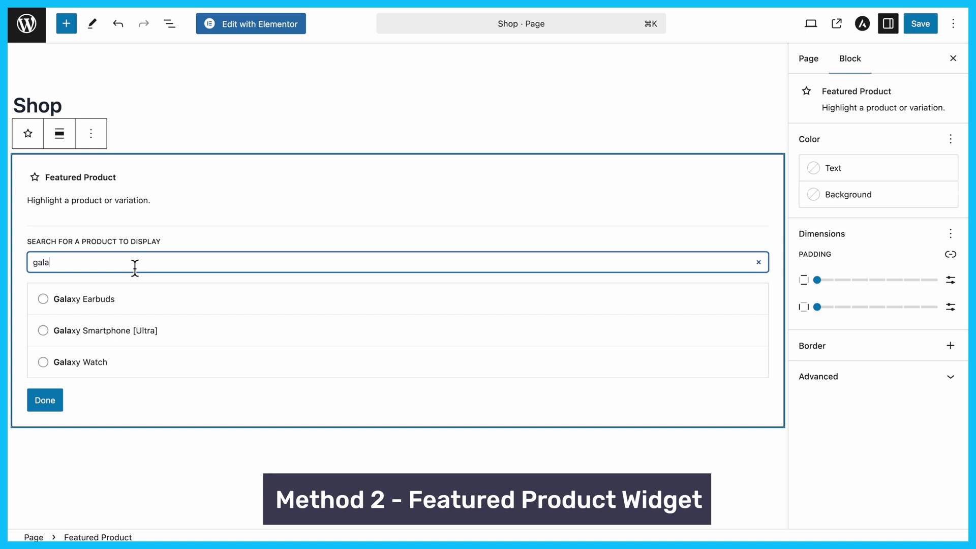
{"action": "left_click", "coordinate": [44, 300]}
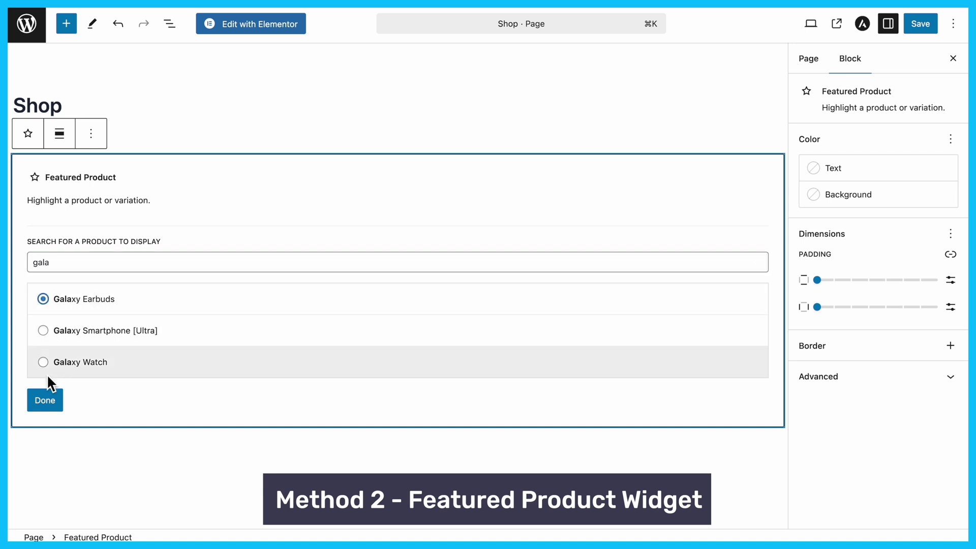
{"action": "left_click", "coordinate": [44, 400]}
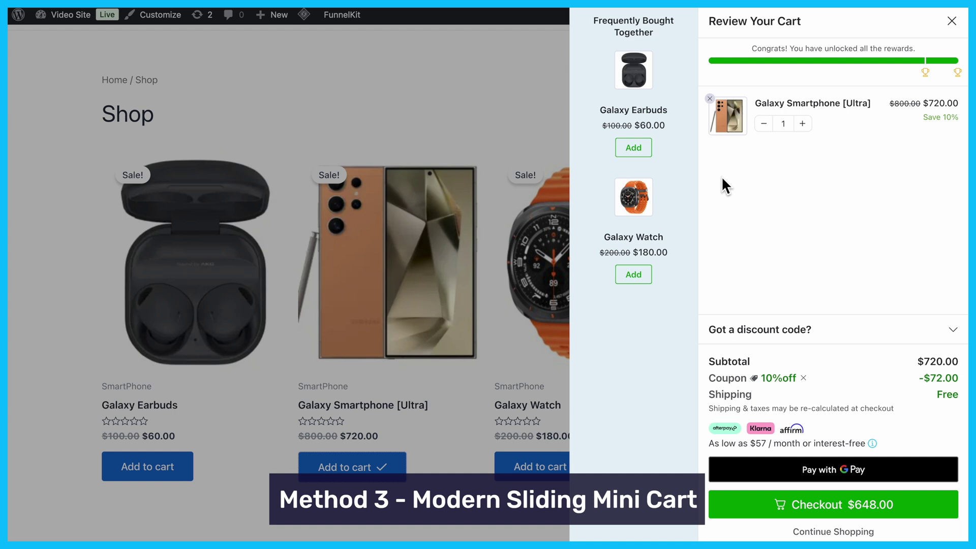
Add Galaxy Earbuds and Galaxy Watch from Frequently Bought Together in the sliding cart
{"action": "left_click", "coordinate": [637, 148]}
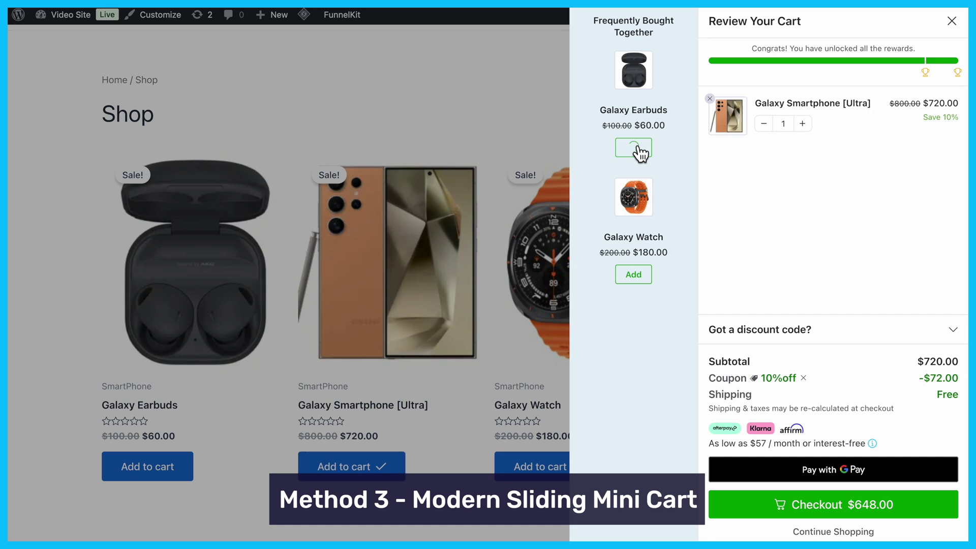
{"action": "left_click", "coordinate": [637, 148]}
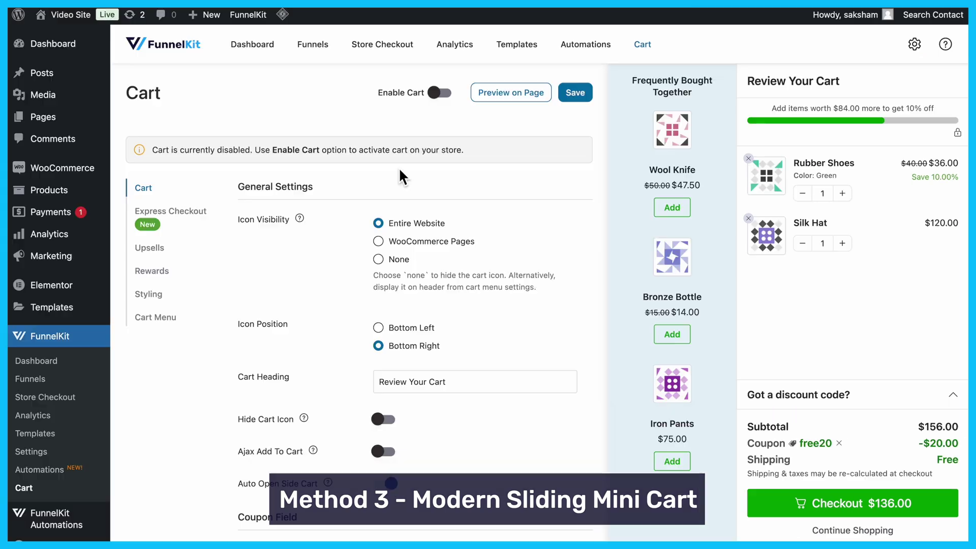
Enable the sliding cart and add Galaxy Smartphone [Ultra] and Galaxy Watch as Galaxy Earbuds upsells
{"action": "left_click", "coordinate": [433, 93]}
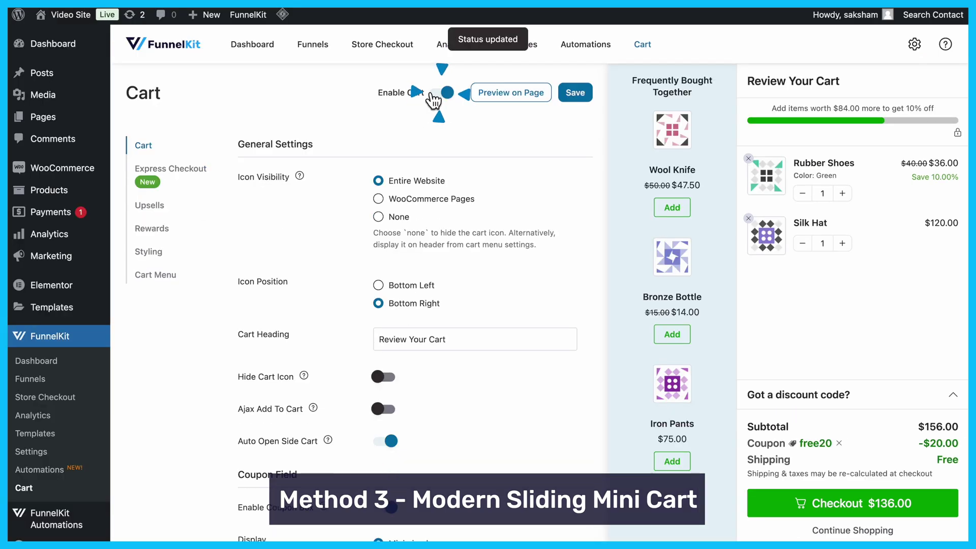
{"action": "left_click", "coordinate": [151, 206]}
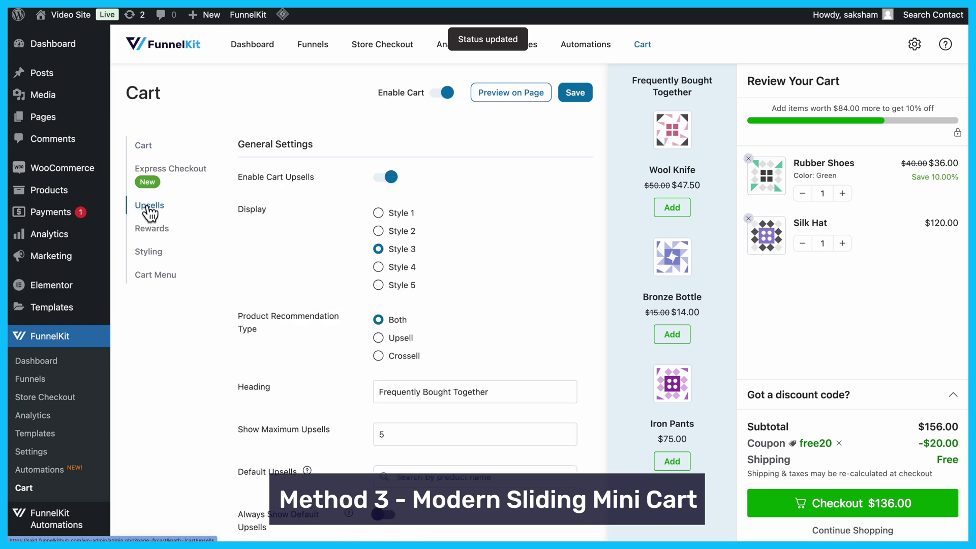
{"action": "scroll", "coordinate": [484, 271], "scroll_direction": "down", "scroll_amount": 5}
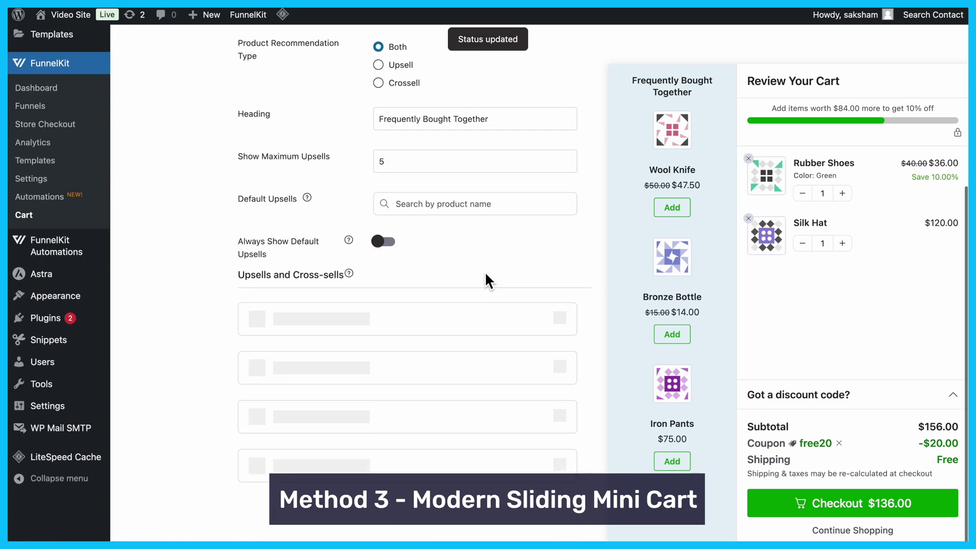
{"action": "left_click", "coordinate": [482, 325]}
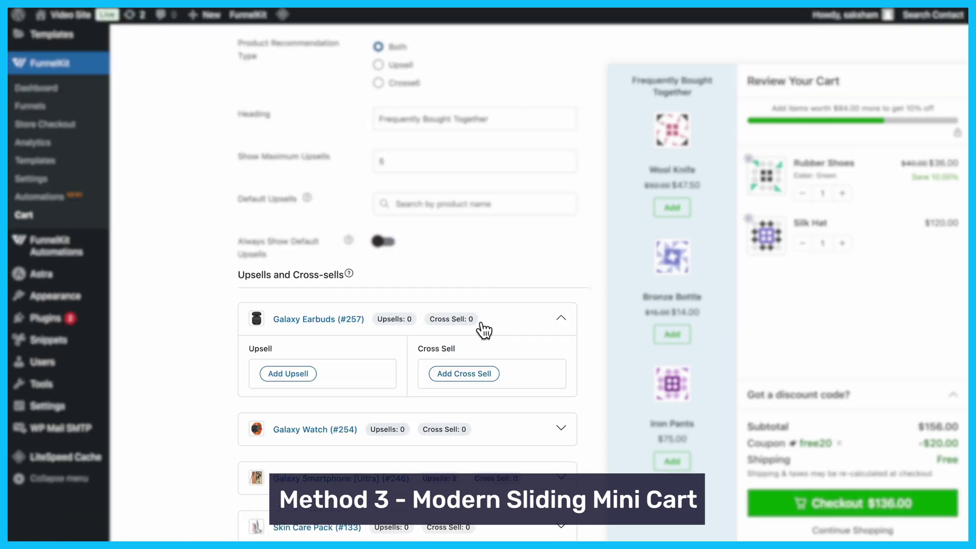
{"action": "left_click", "coordinate": [284, 376]}
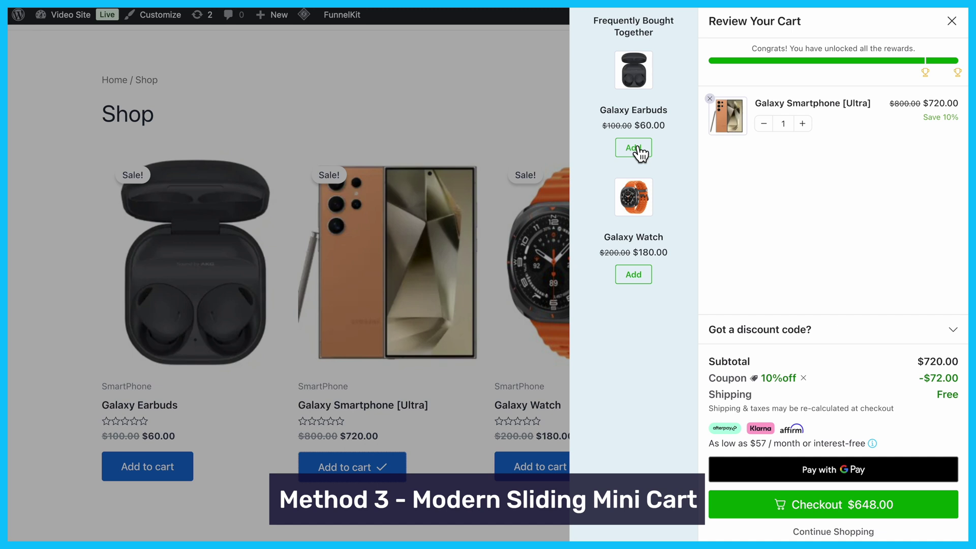
Add Galaxy Earbuds and Galaxy Watch from the cart suggestions and proceed to checkout
{"action": "left_click", "coordinate": [636, 149]}
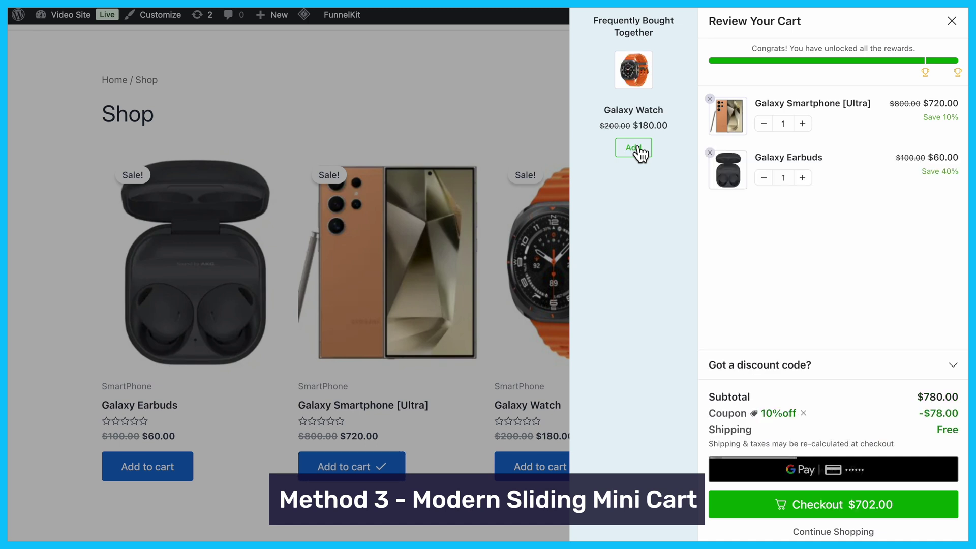
{"action": "left_click", "coordinate": [635, 148]}
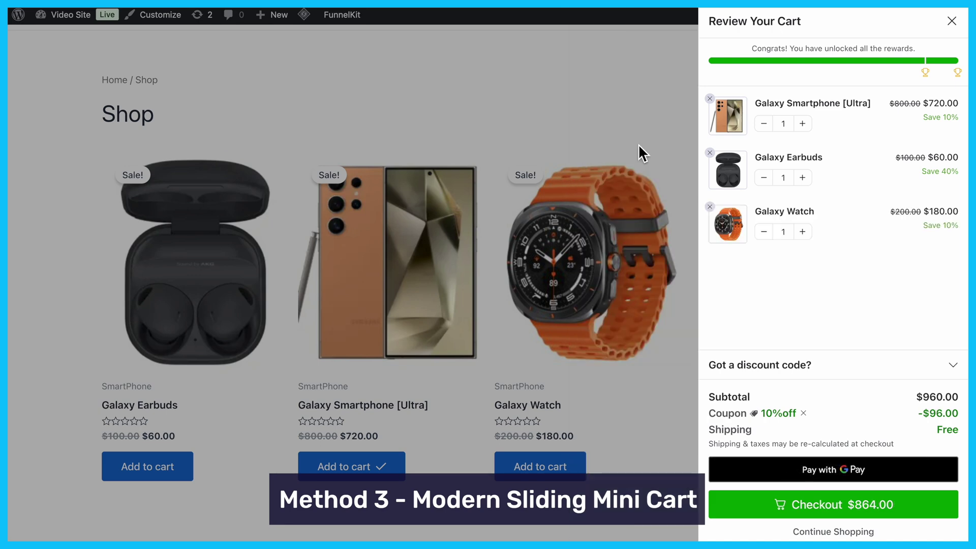
{"action": "left_click", "coordinate": [402, 174]}
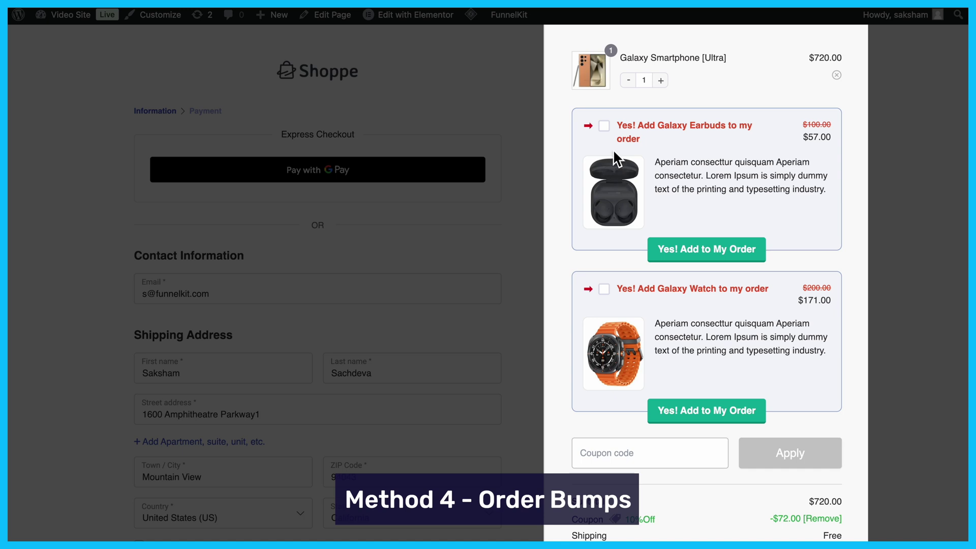
Accept the Galaxy Earbuds ($57.00) and Galaxy Watch ($171.00) order bumps at checkout
{"action": "left_click", "coordinate": [604, 126]}
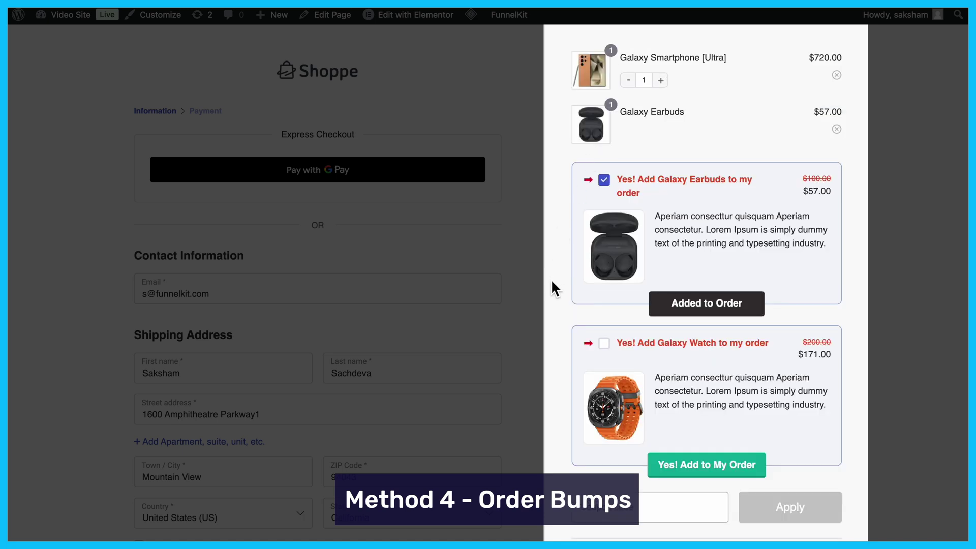
{"action": "left_click", "coordinate": [604, 344]}
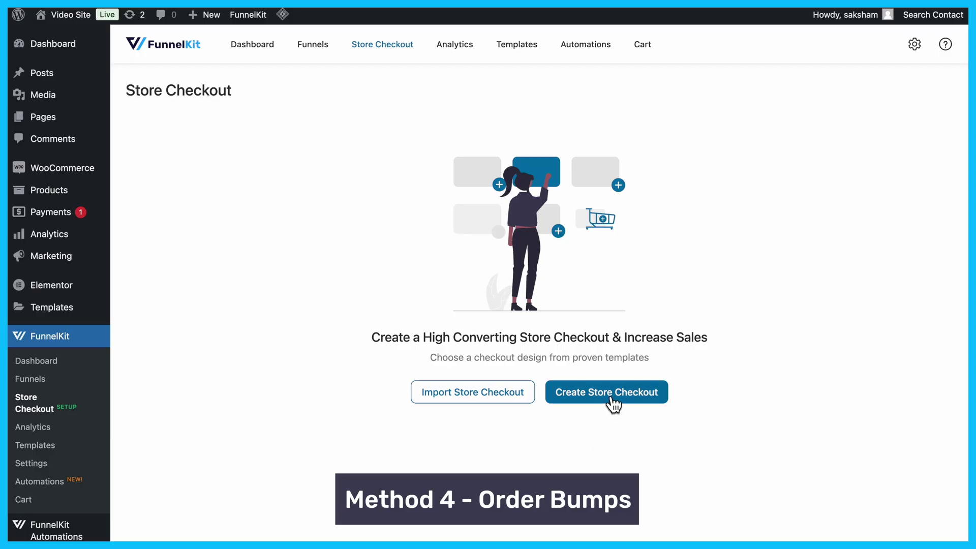
Create a store checkout with an order bump offering Galaxy Earbuds and Galaxy Watch
{"action": "left_click", "coordinate": [614, 403]}
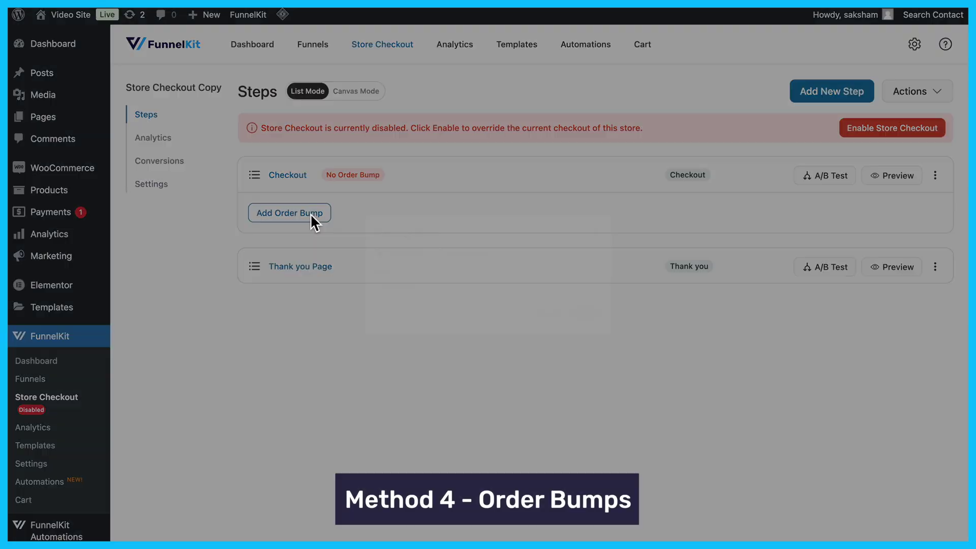
{"action": "left_click", "coordinate": [310, 213]}
{"action": "left_click", "coordinate": [629, 336]}
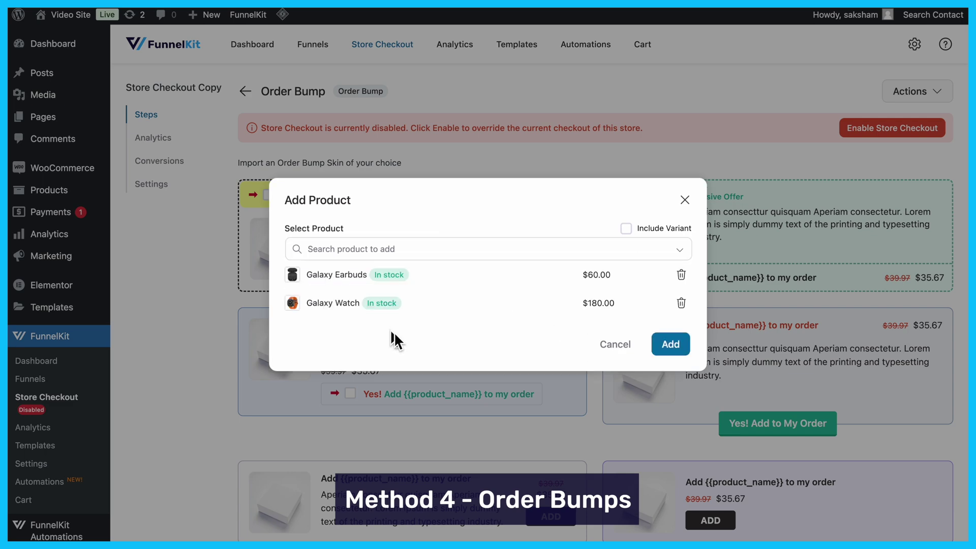
{"action": "left_click", "coordinate": [672, 343]}
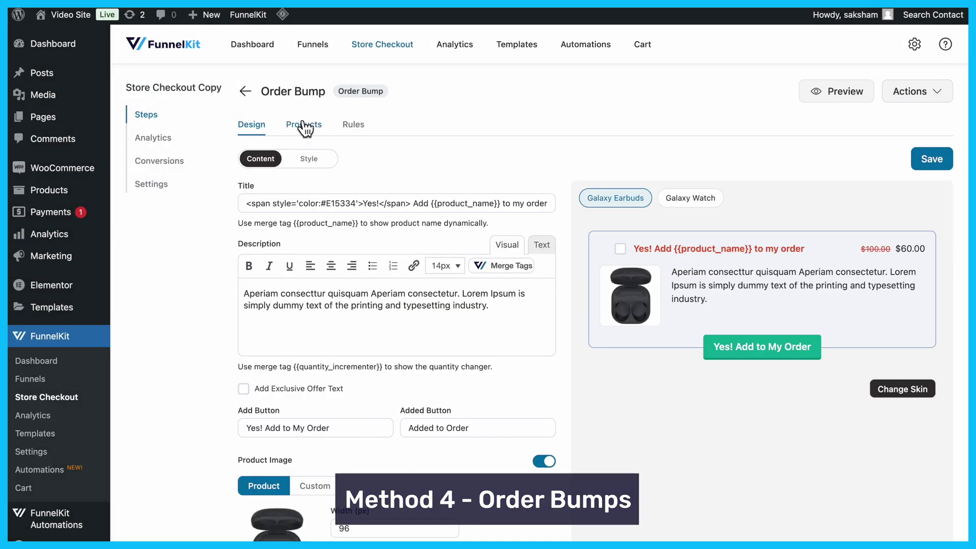
Give Galaxy Earbuds and Galaxy Watch a 5% discount each and save the bump
{"action": "left_click", "coordinate": [304, 126]}
{"action": "left_click", "coordinate": [585, 226]}
{"action": "type", "text": "5"}
{"action": "left_click", "coordinate": [584, 288]}
{"action": "type", "text": "5"}
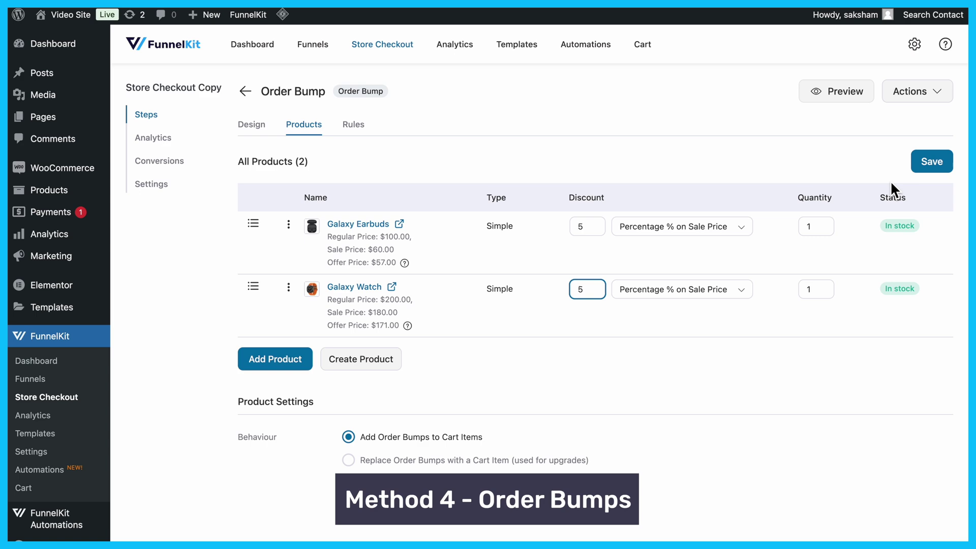
{"action": "left_click", "coordinate": [935, 159]}
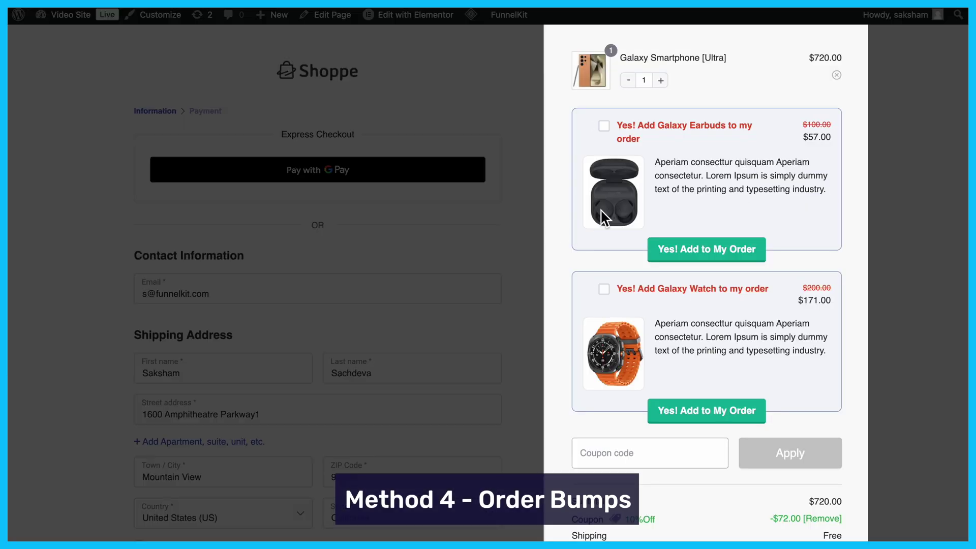
Add the Galaxy Earbuds and Galaxy Watch bumps on checkout and place the test order
{"action": "left_click", "coordinate": [604, 126]}
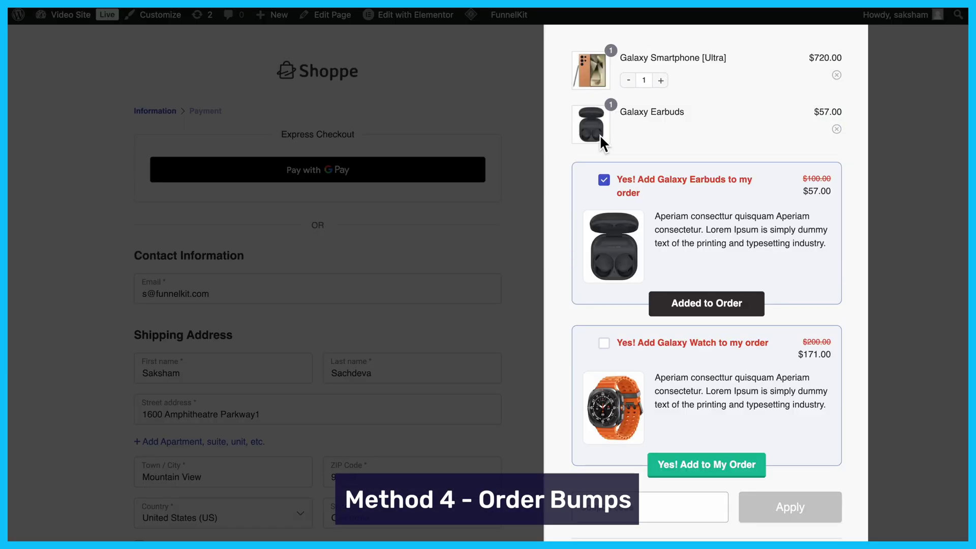
{"action": "left_click", "coordinate": [603, 343]}
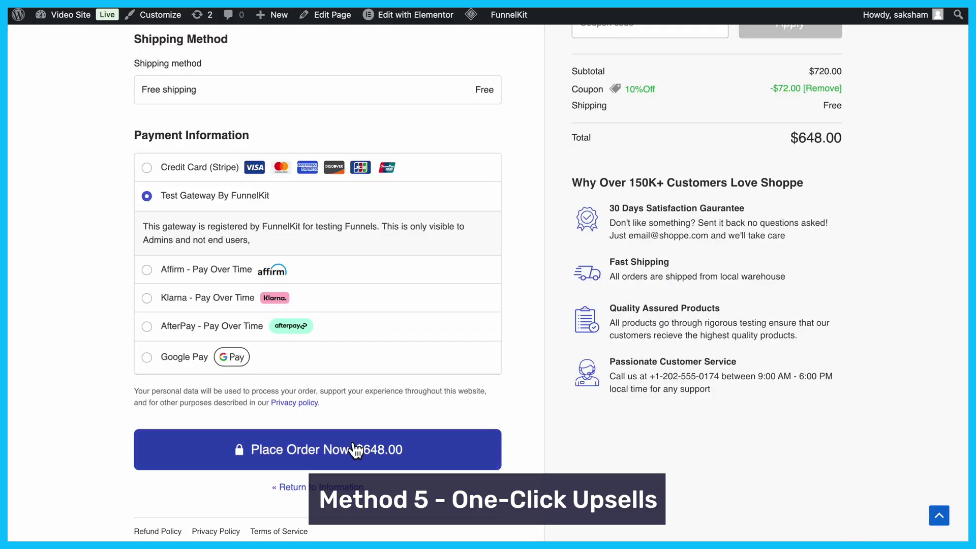
{"action": "left_click", "coordinate": [352, 449]}
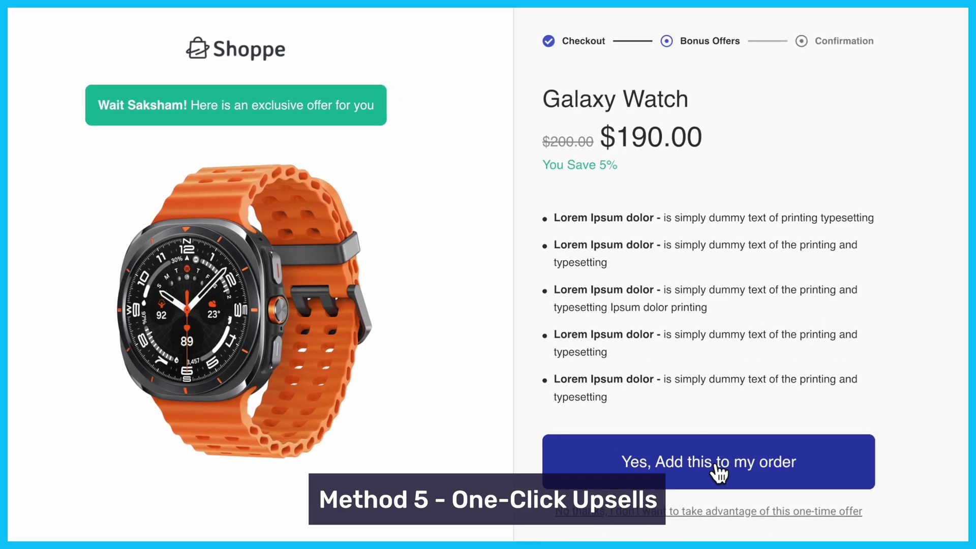
Accept the Watch offer, set a discounted Galaxy Watch upsell, then tick the Earbuds bump
{"action": "left_click", "coordinate": [716, 465]}
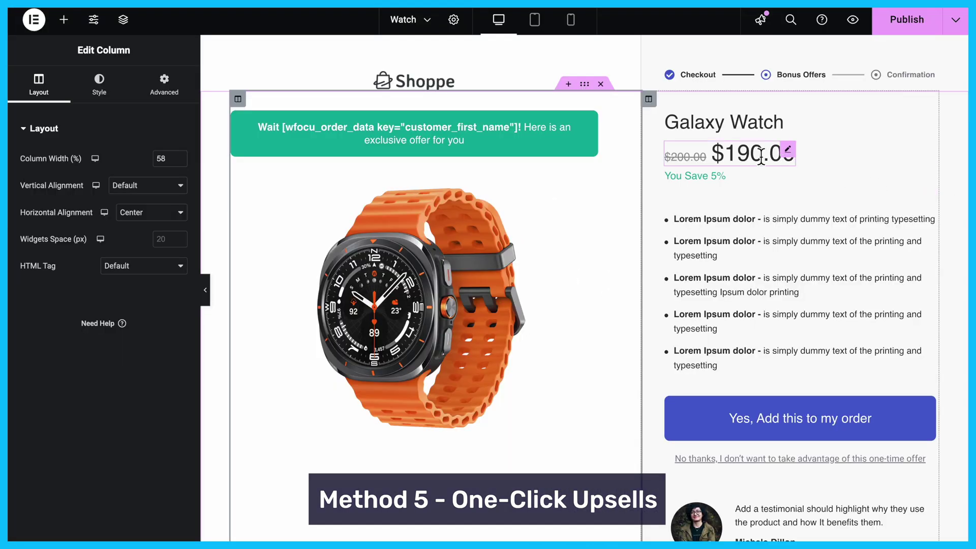
{"action": "left_click", "coordinate": [761, 157]}
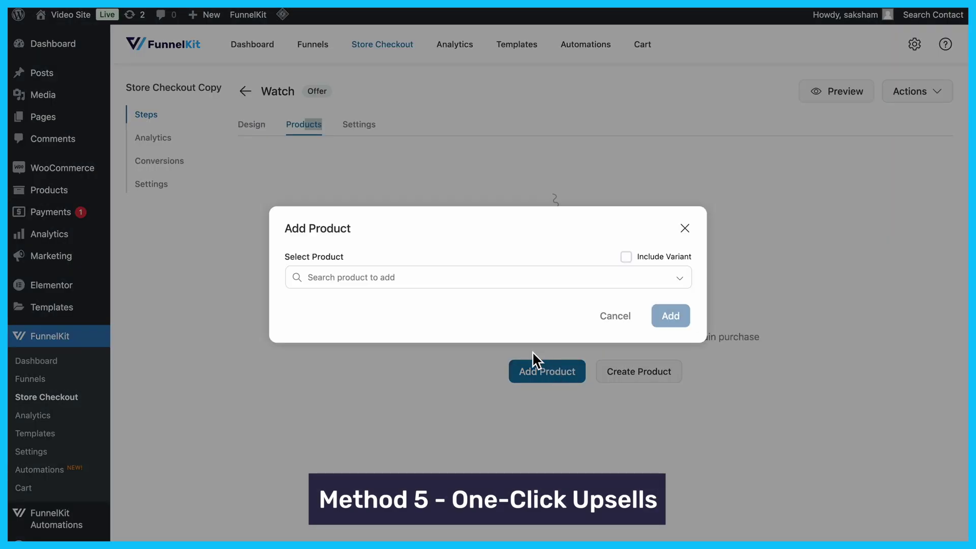
{"action": "left_click", "coordinate": [420, 276]}
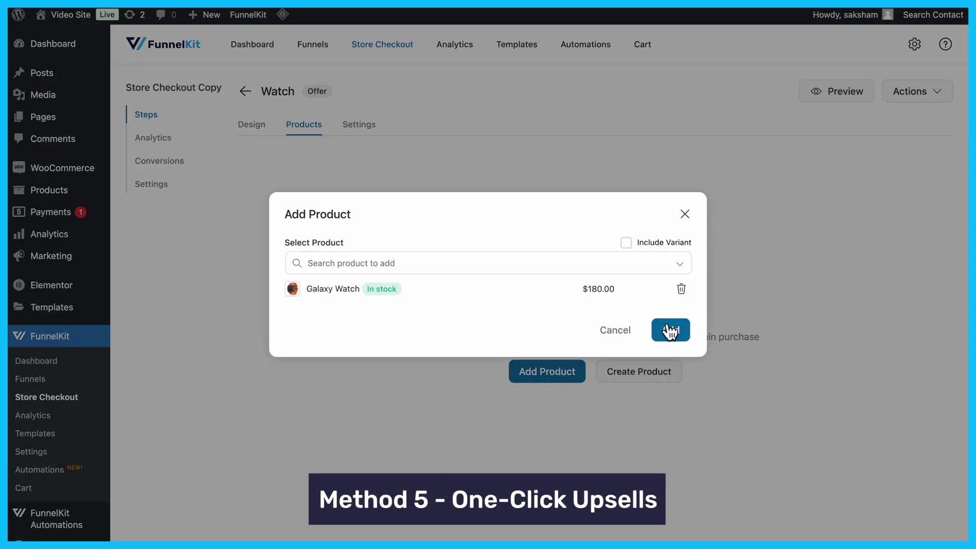
{"action": "left_click", "coordinate": [666, 328]}
{"action": "left_click", "coordinate": [529, 239]}
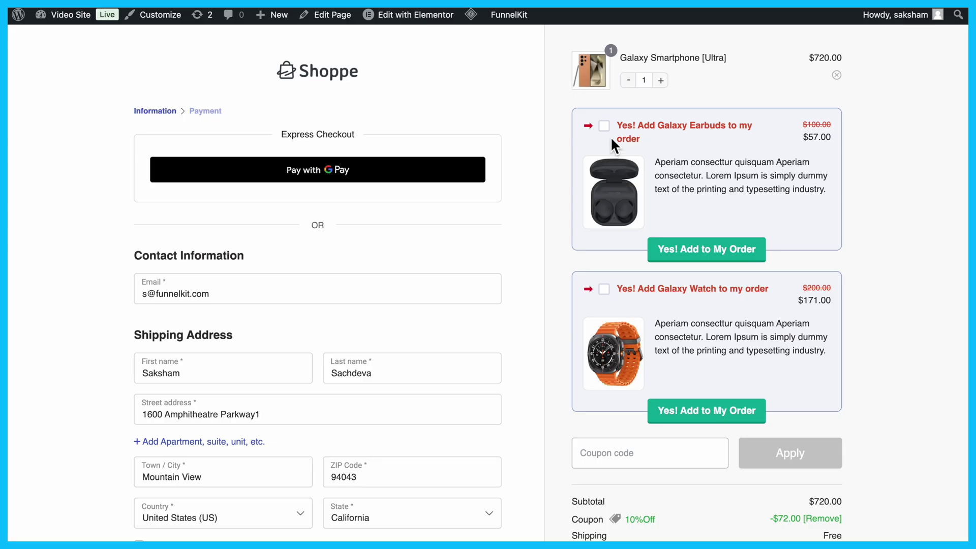
{"action": "left_click", "coordinate": [604, 126]}
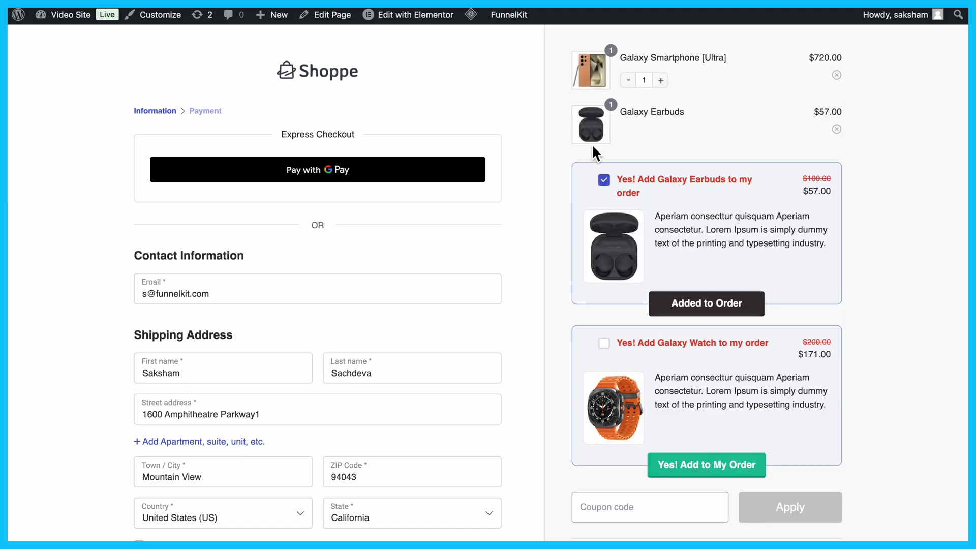
Add the Galaxy Watch bump and place the order, reaching the $190.00 Watch offer
{"action": "left_click", "coordinate": [603, 343]}
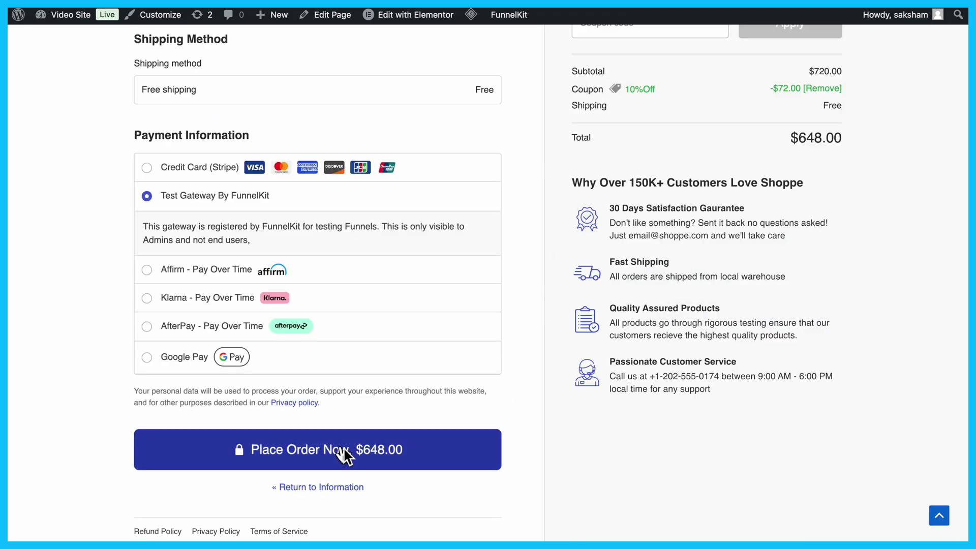
{"action": "left_click", "coordinate": [343, 451]}
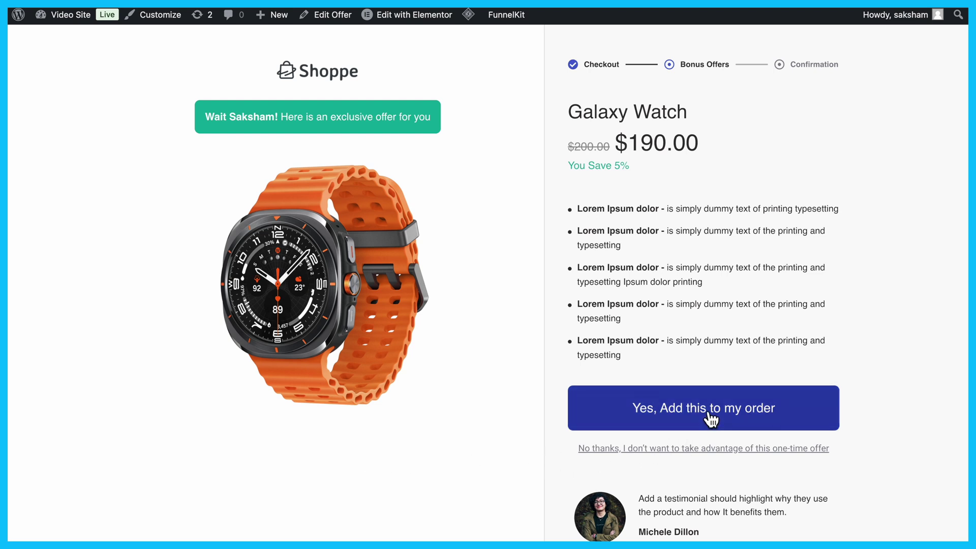